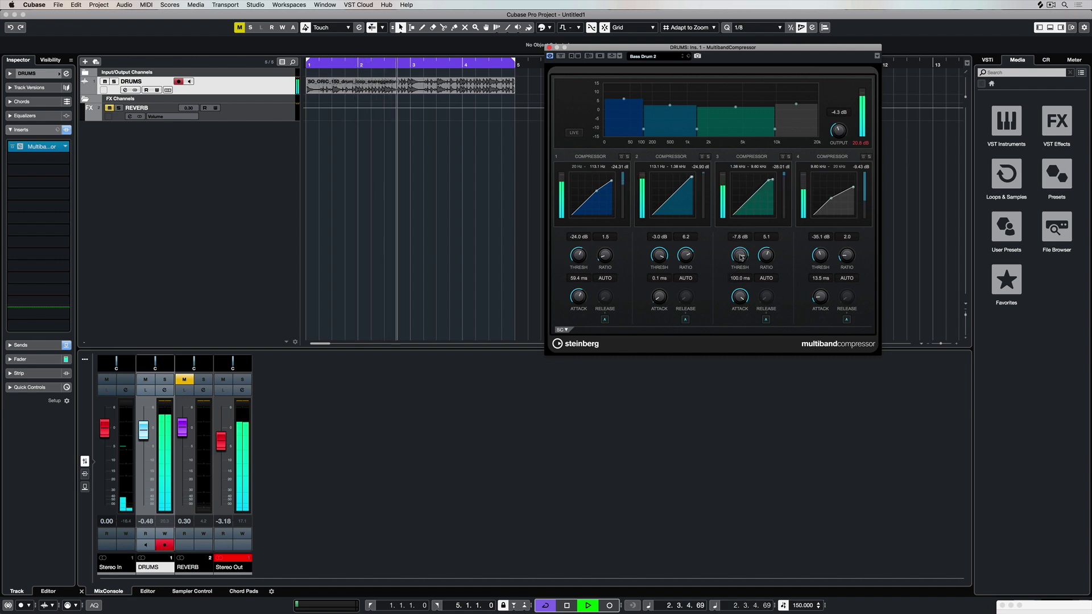
Set the thresholds of bands 2, 3 and 4 to 0.0, -1.8 and -23.7 dB, and compare the drums with the compressor bypassed
drag(819, 254, 825, 243)
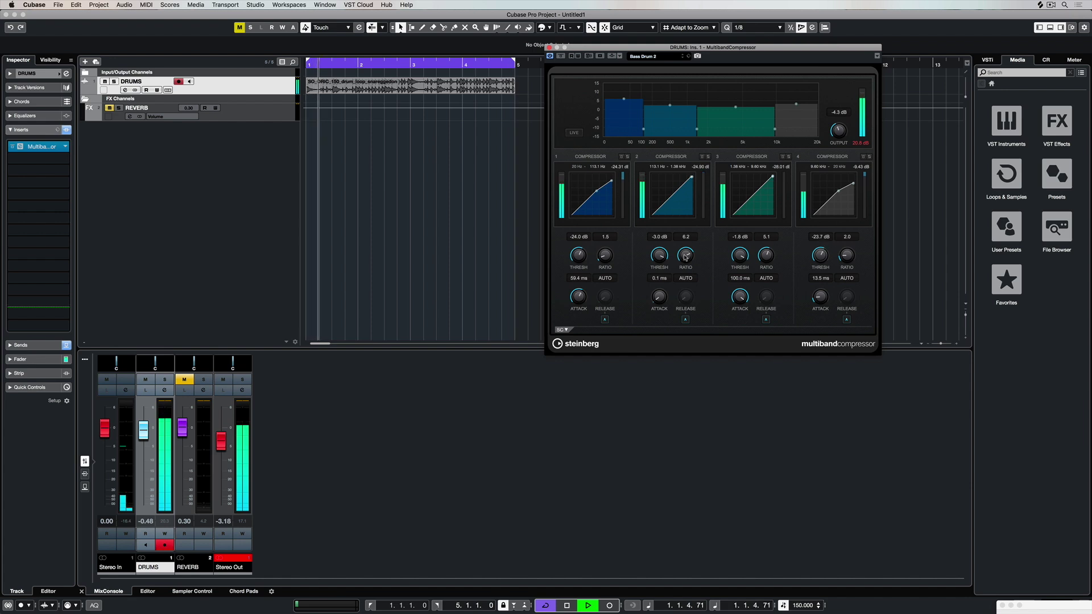
mouse_move(658, 255)
mouse_down()
mouse_move(651, 288)
mouse_move(666, 258)
mouse_up()
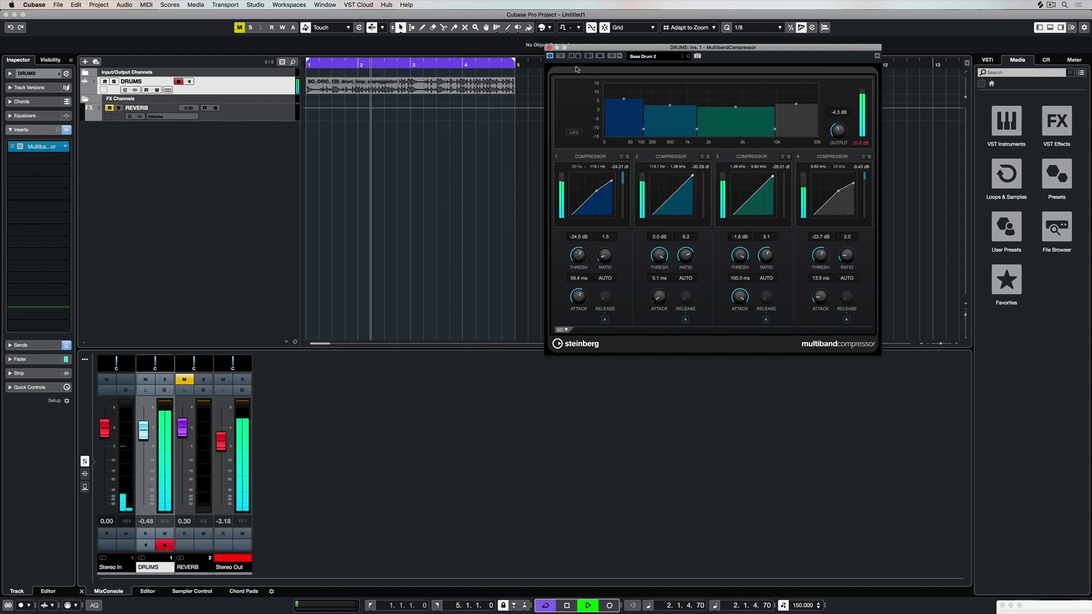
click(561, 56)
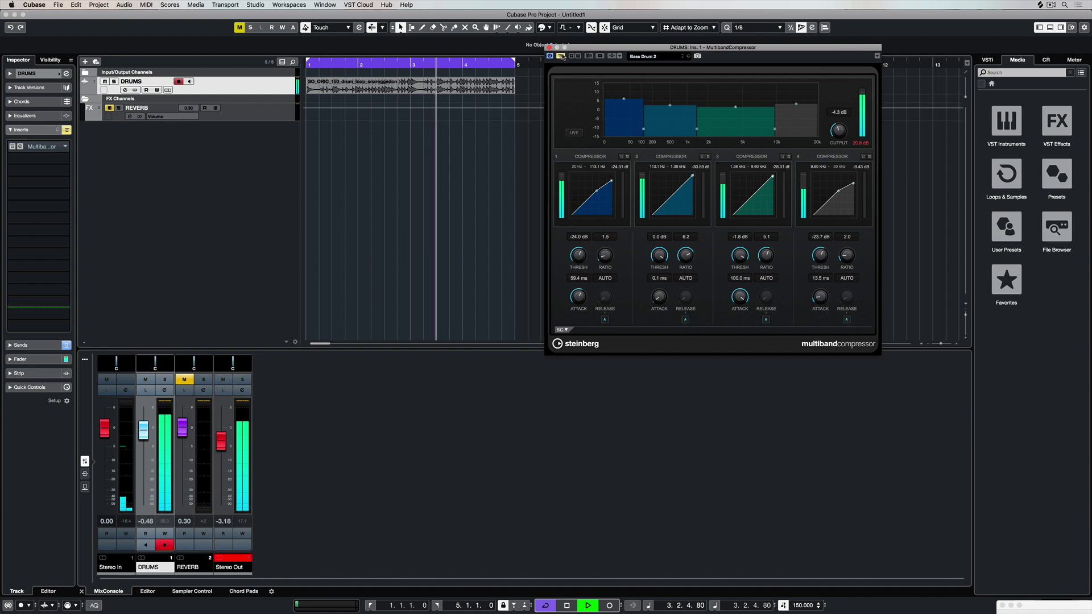
click(562, 56)
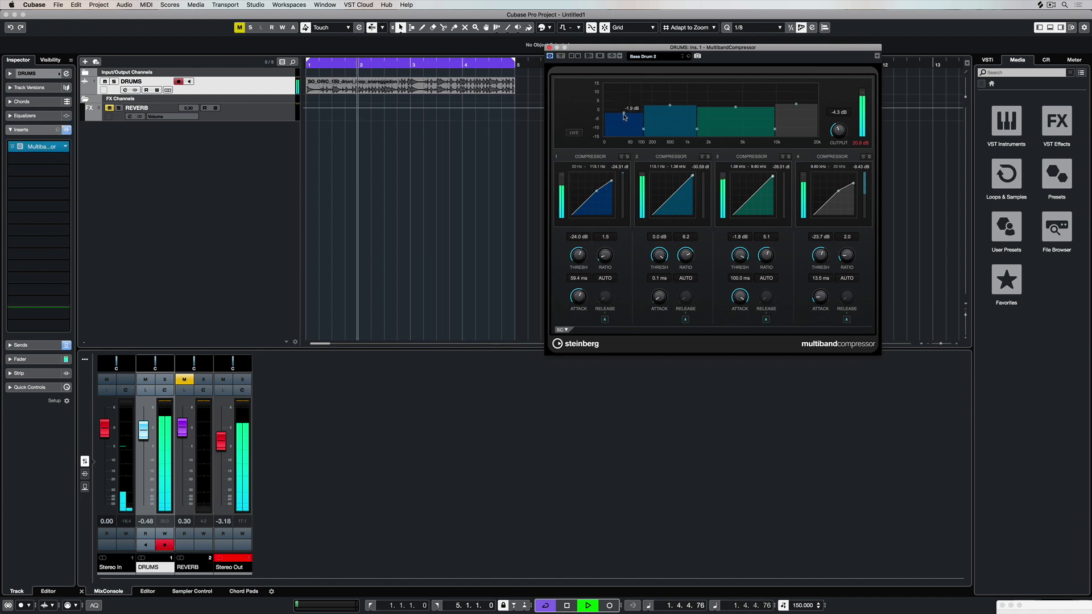
Lower band 1's level slightly, move the two lower crossovers to about 140 Hz and 730 Hz, and set the compressor output to -3.8 dB
drag(628, 103, 625, 109)
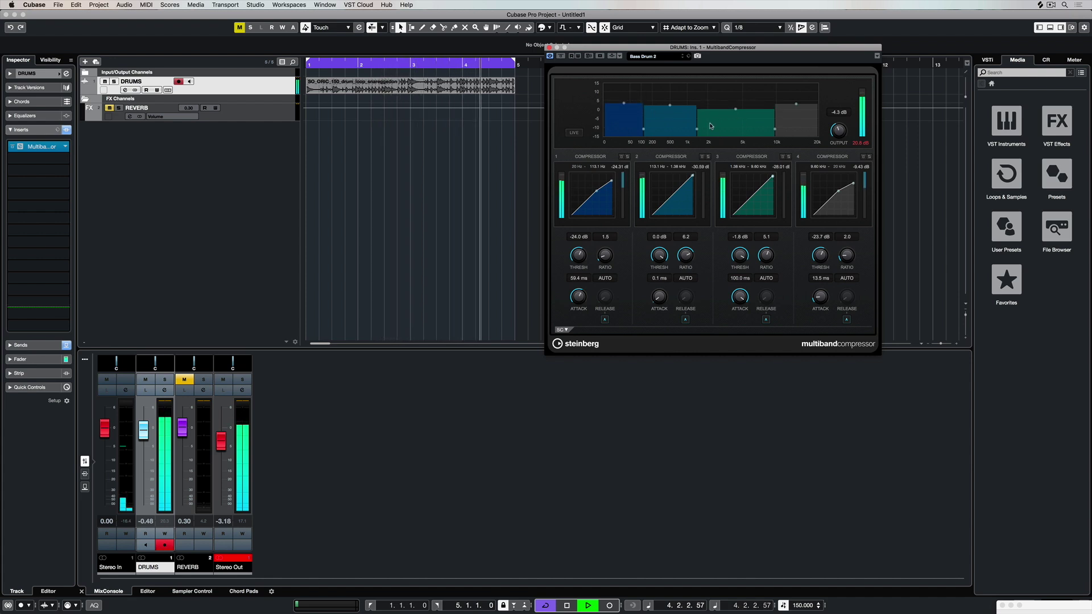
drag(698, 132, 666, 129)
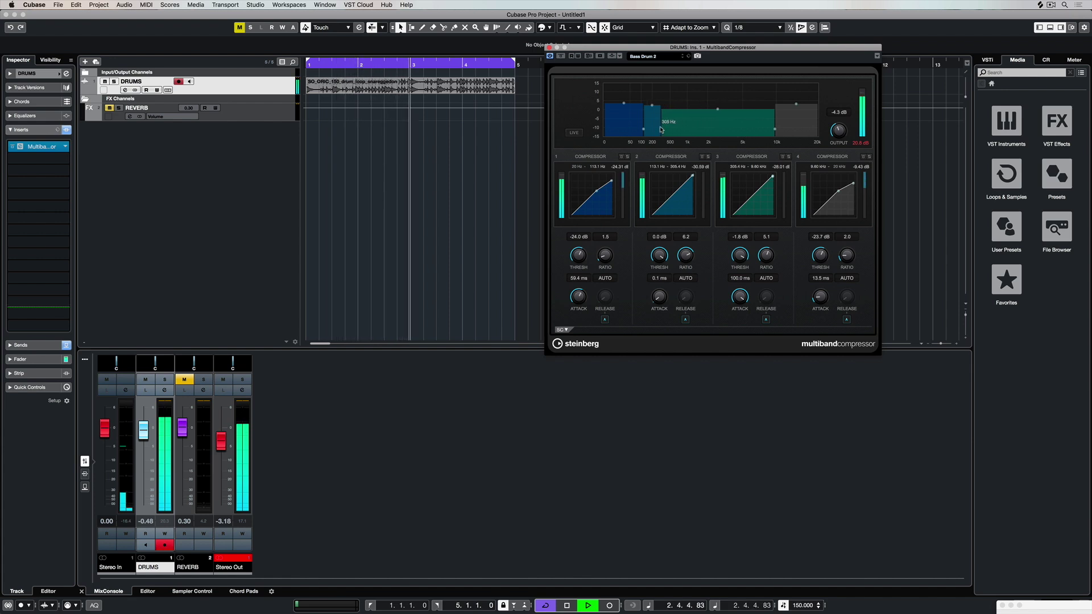
mouse_move(666, 129)
mouse_down()
mouse_move(679, 130)
mouse_move(650, 132)
mouse_up()
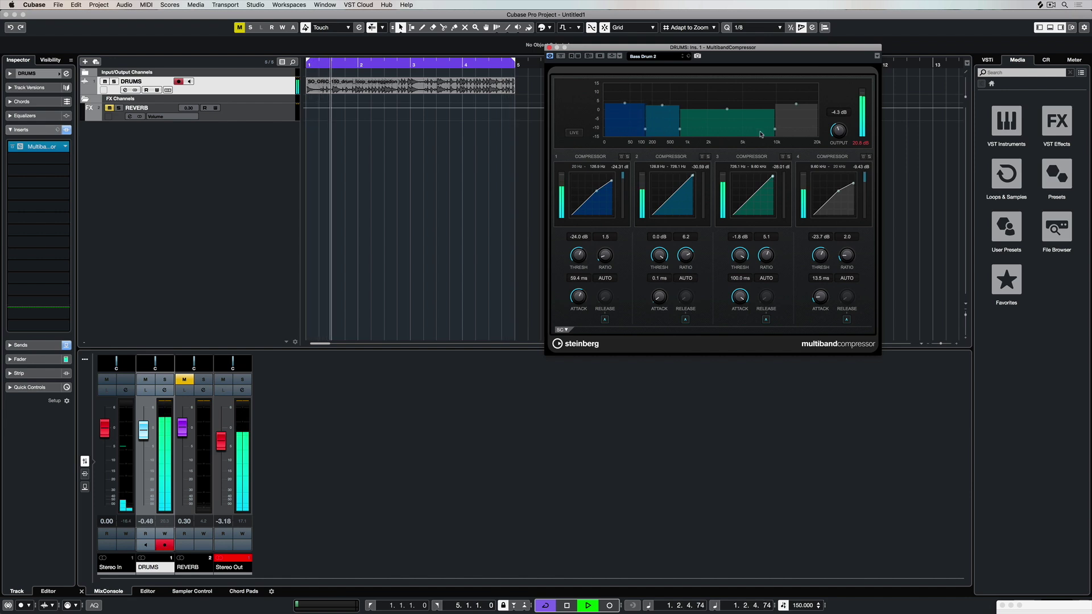
drag(839, 132, 836, 131)
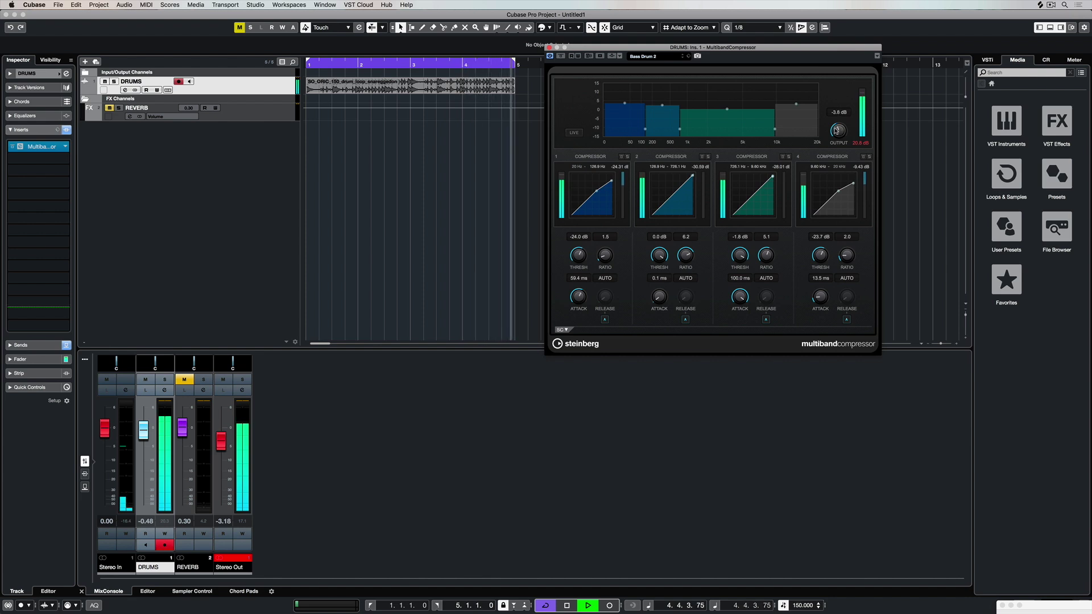
click(575, 133)
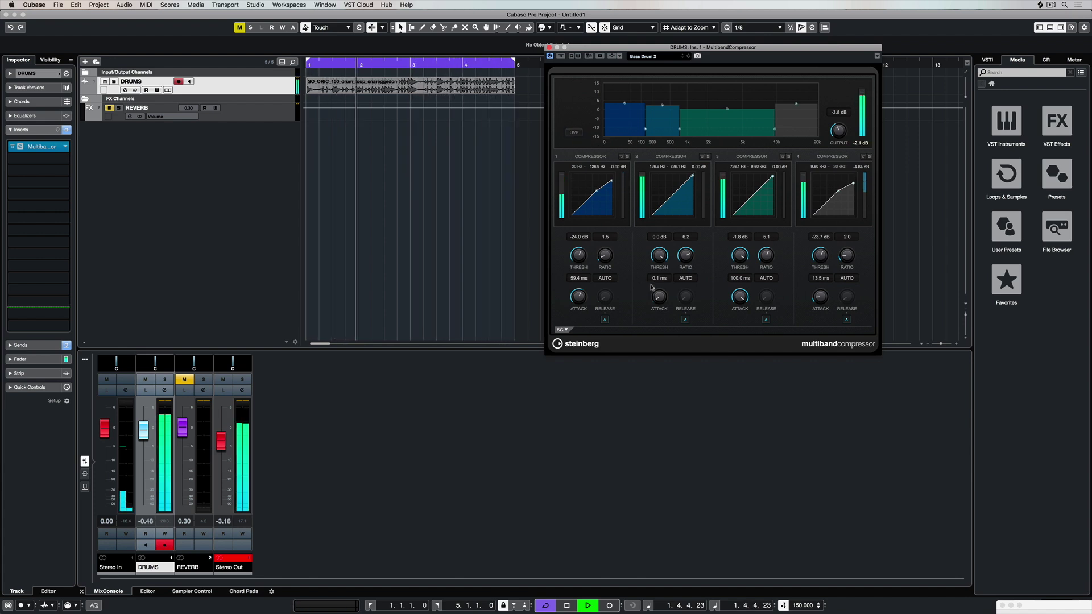
Bypass compressor bands 1 and 2 and solo band 3
click(622, 156)
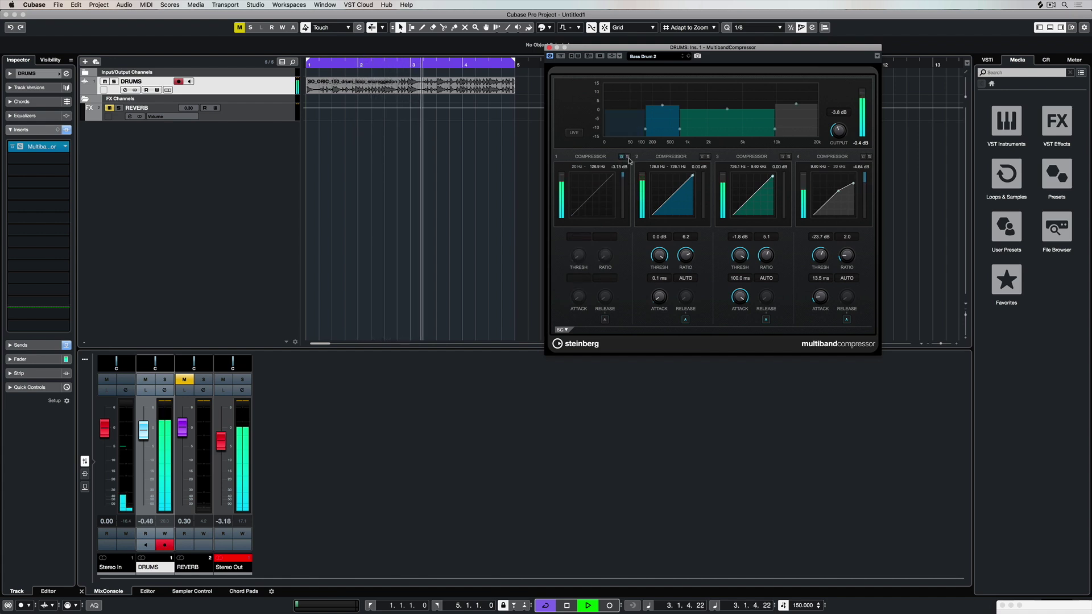
click(703, 157)
click(788, 157)
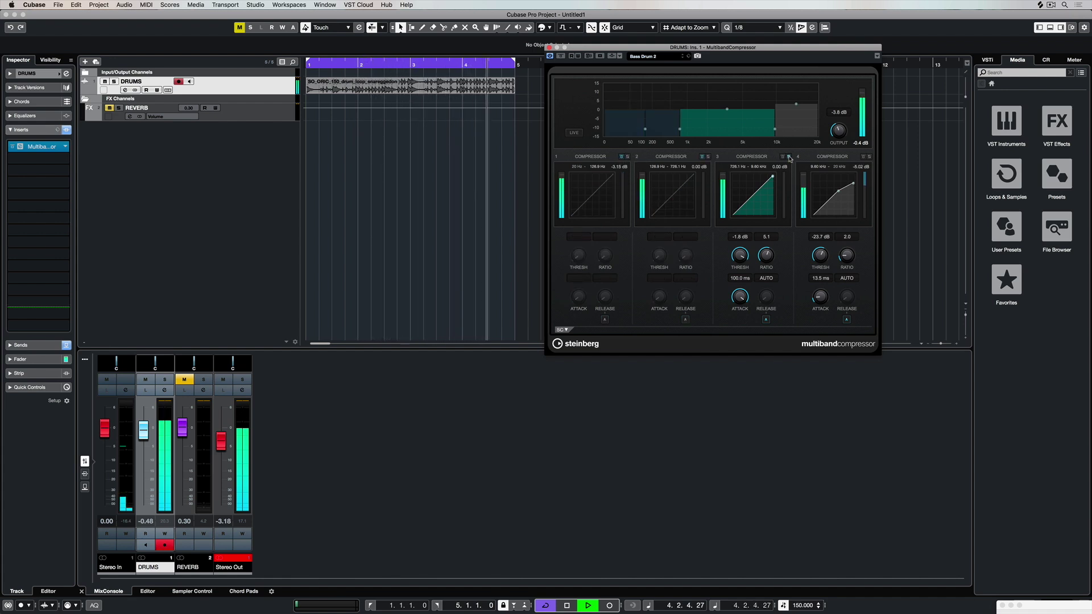
Set band 3's attack to 19.1 ms, its threshold to -8.7 dB and its ratio to 4.0
drag(740, 256, 762, 259)
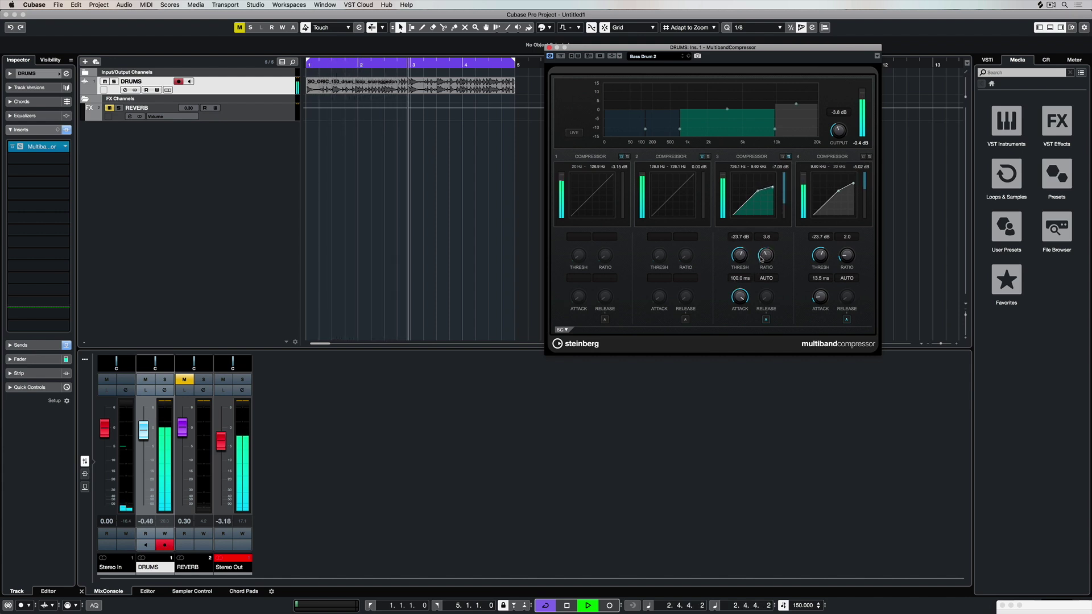
drag(737, 307, 735, 356)
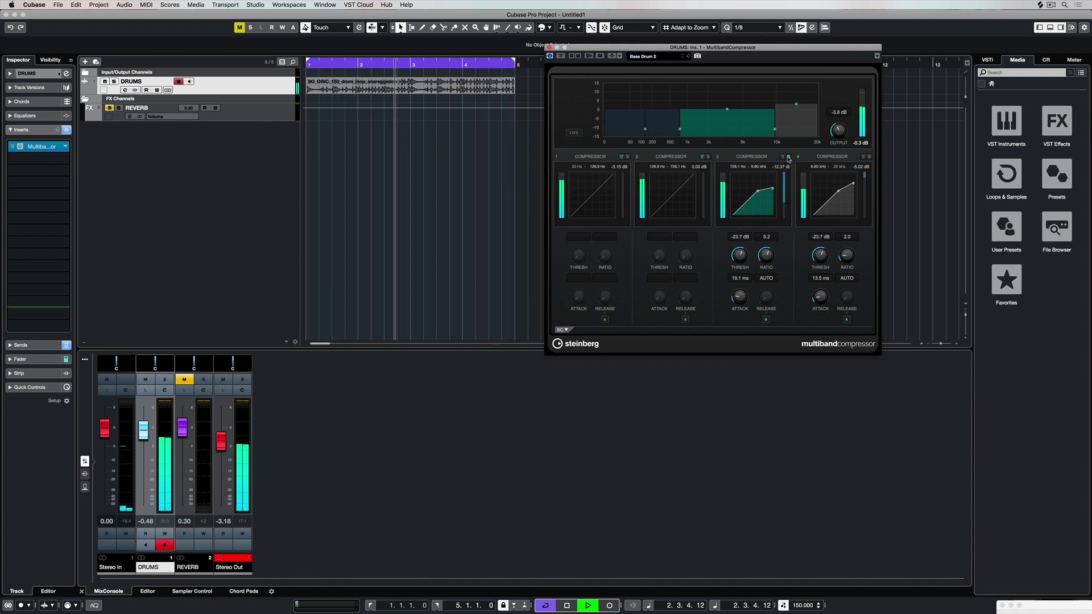
drag(740, 259, 762, 262)
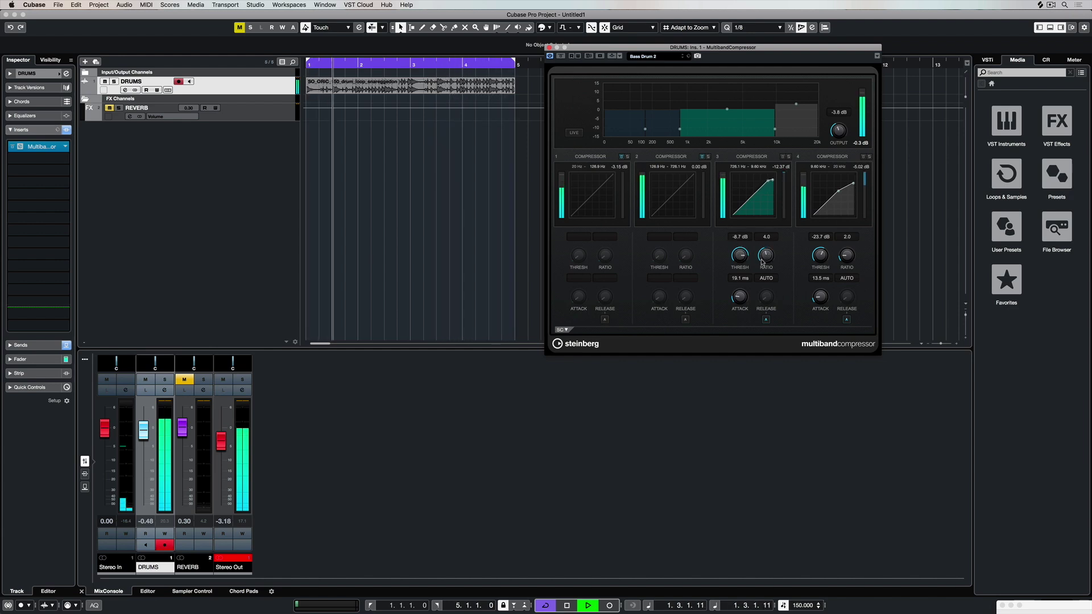
Switch band 3's automatic release off and on again, and set its threshold to 0.0 dB and ratio to 8.0
click(767, 320)
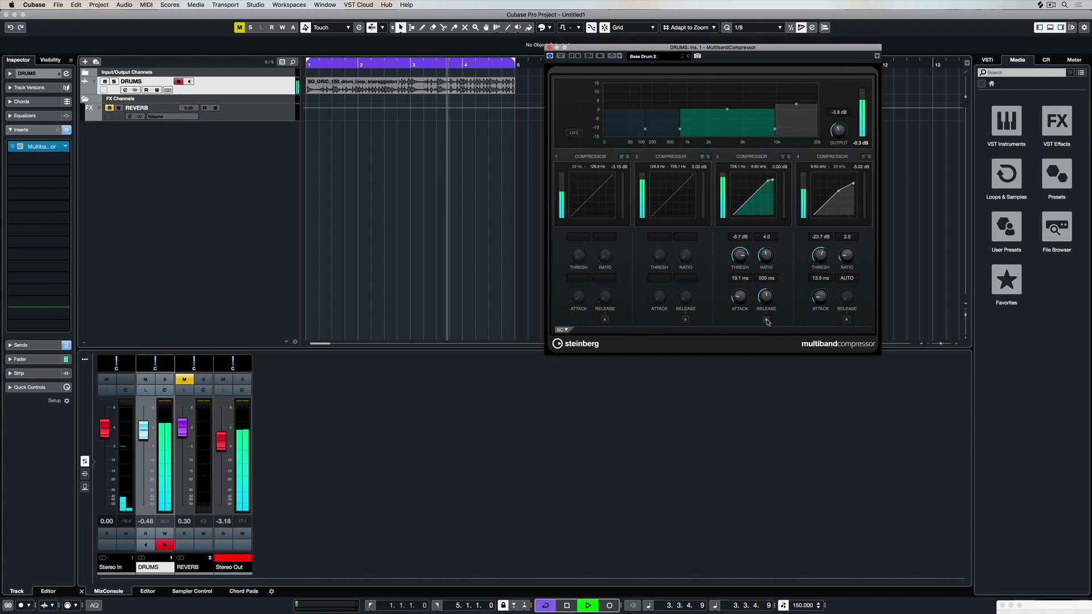
click(766, 320)
drag(741, 255, 779, 191)
drag(740, 257, 758, 225)
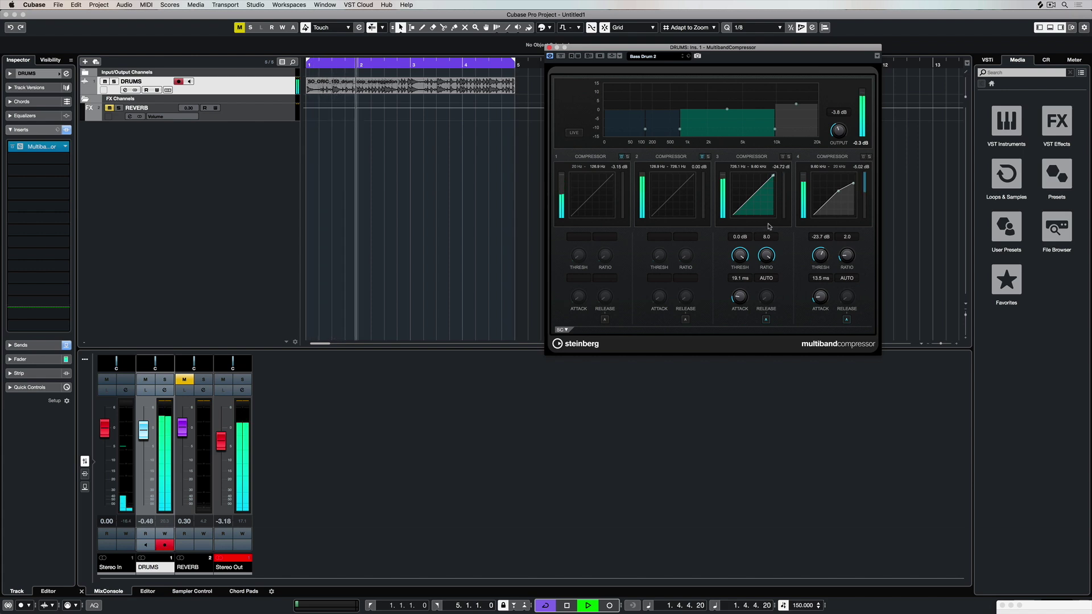
Reactivate bands 1 and 2 and compress band 1 with a -42.9 dB threshold and an 8.0 ratio
click(701, 157)
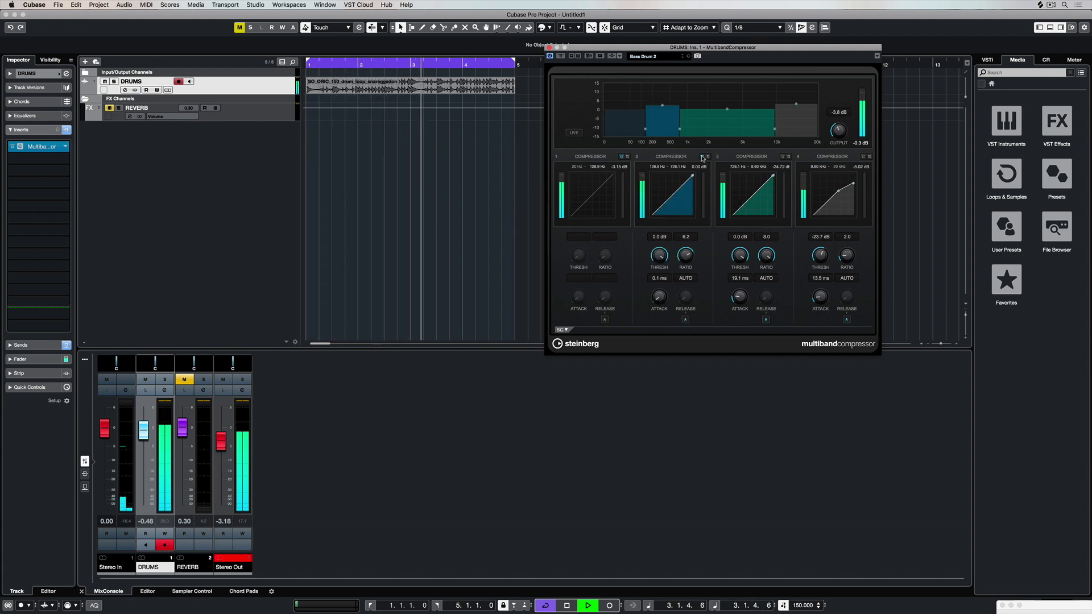
click(621, 157)
mouse_move(625, 105)
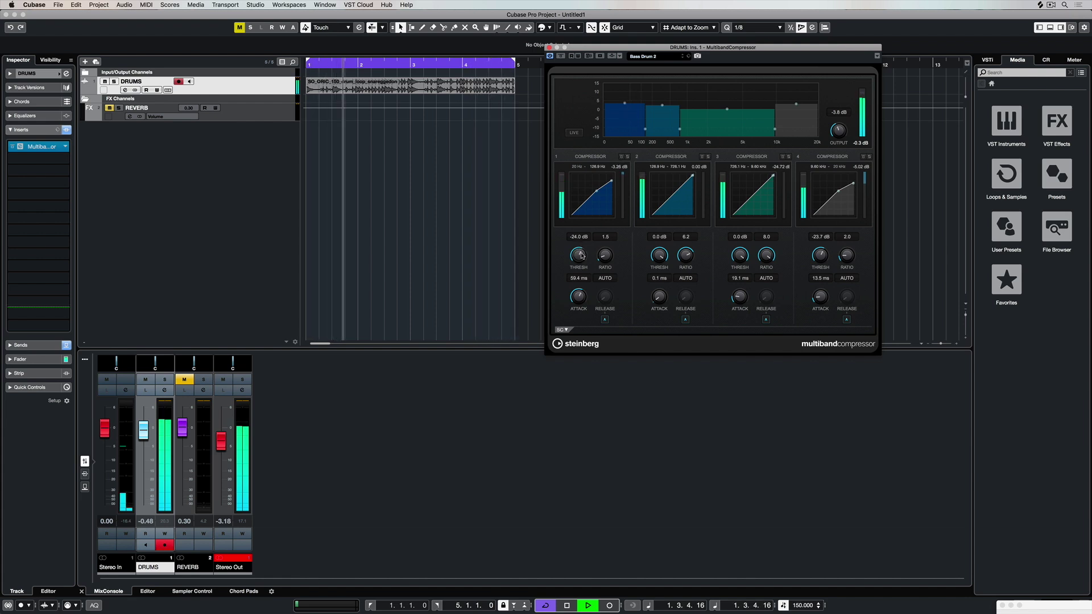
drag(577, 264, 603, 208)
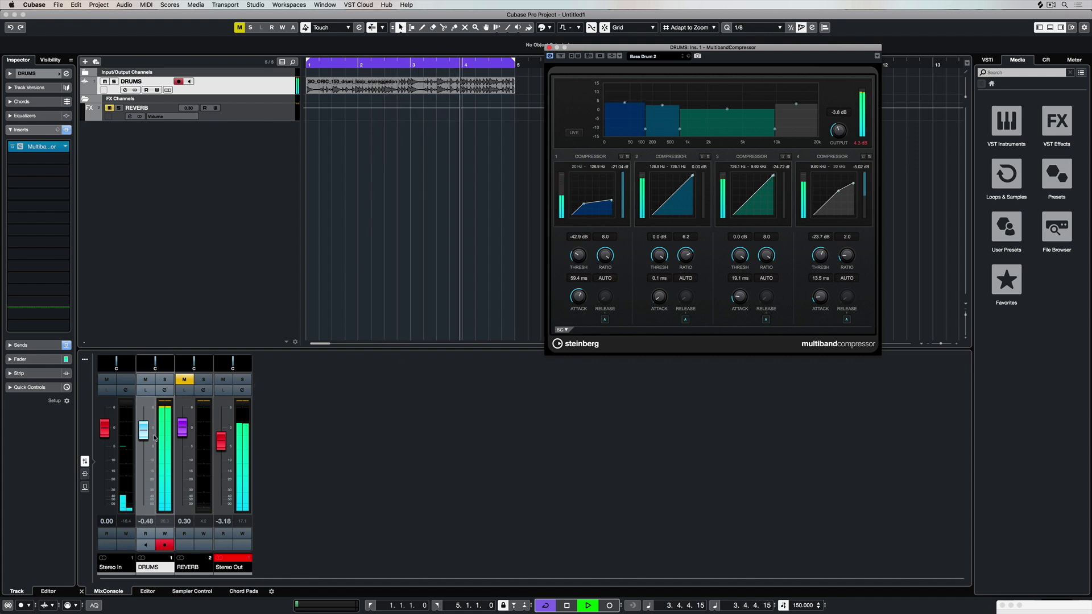
Reset the Stereo Out clip indicator and lower the DRUMS fader to -1.25 dB
click(244, 558)
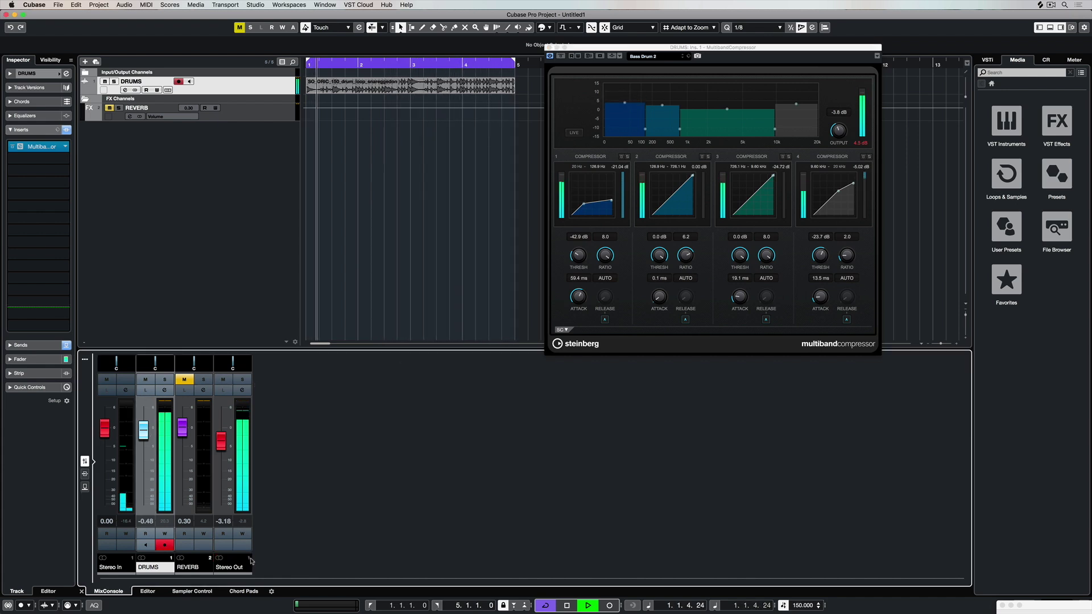
drag(143, 430, 143, 434)
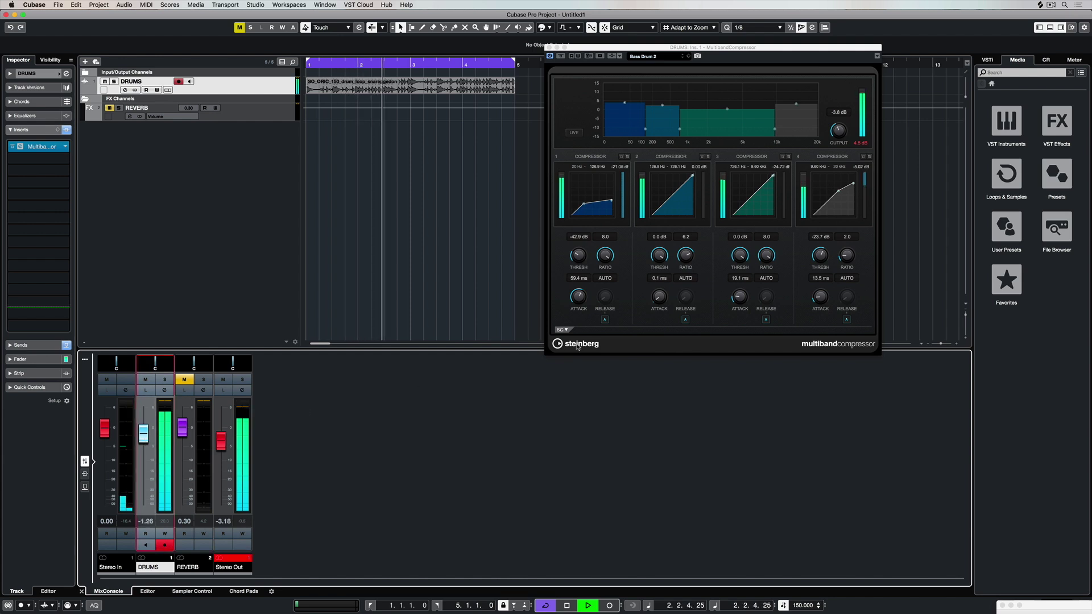
Set the compressor output to -6.2 dB and band 1's threshold to -60.0 dB, and raise the levels of bands 1 and 2
drag(839, 128, 836, 132)
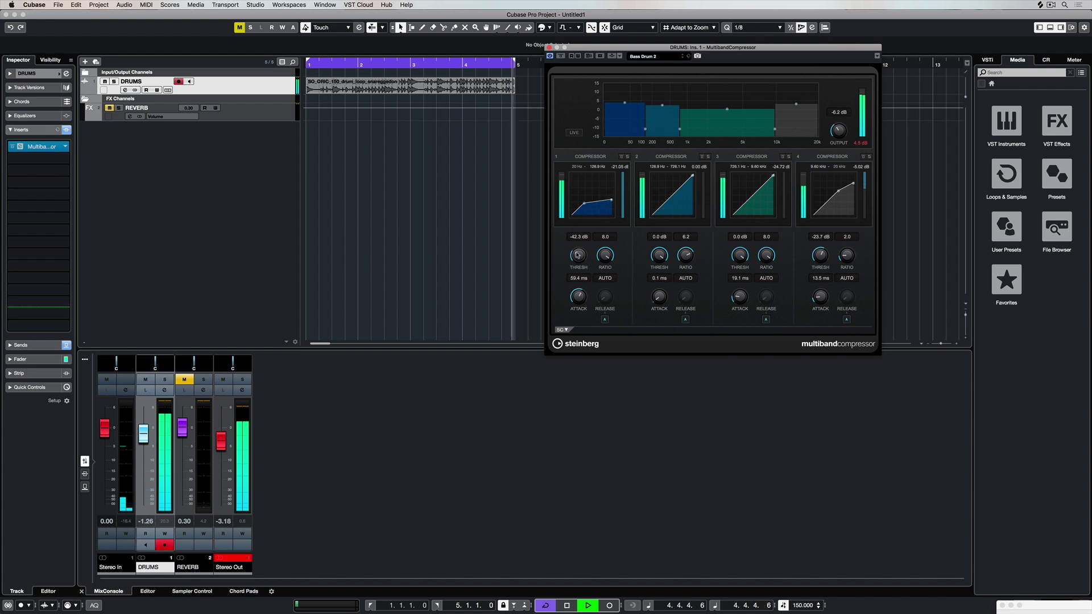
drag(579, 256, 554, 267)
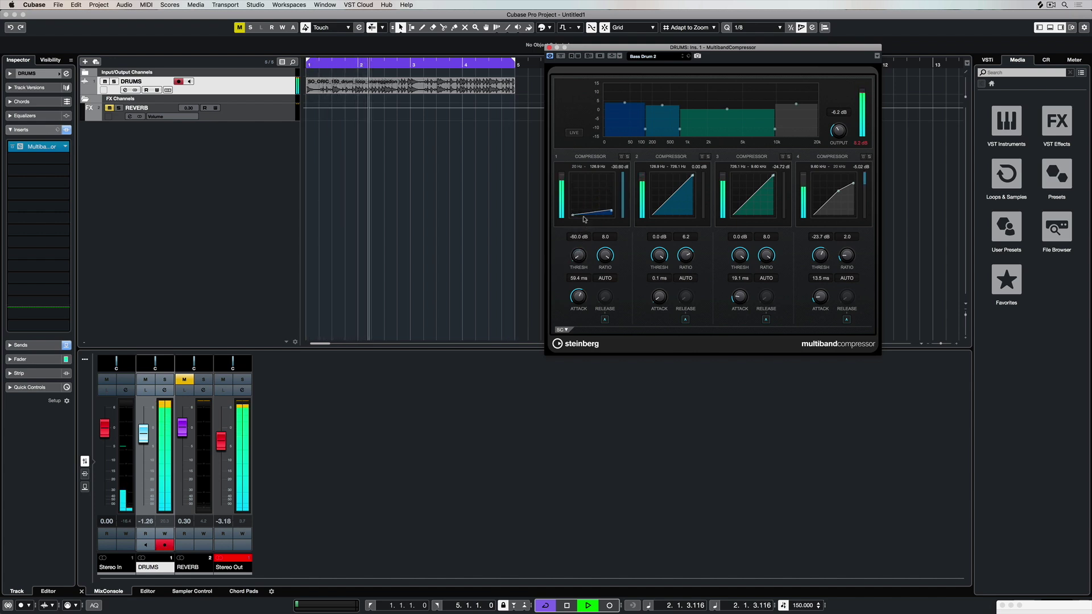
mouse_move(621, 101)
mouse_down()
mouse_move(624, 141)
mouse_move(624, 97)
mouse_up()
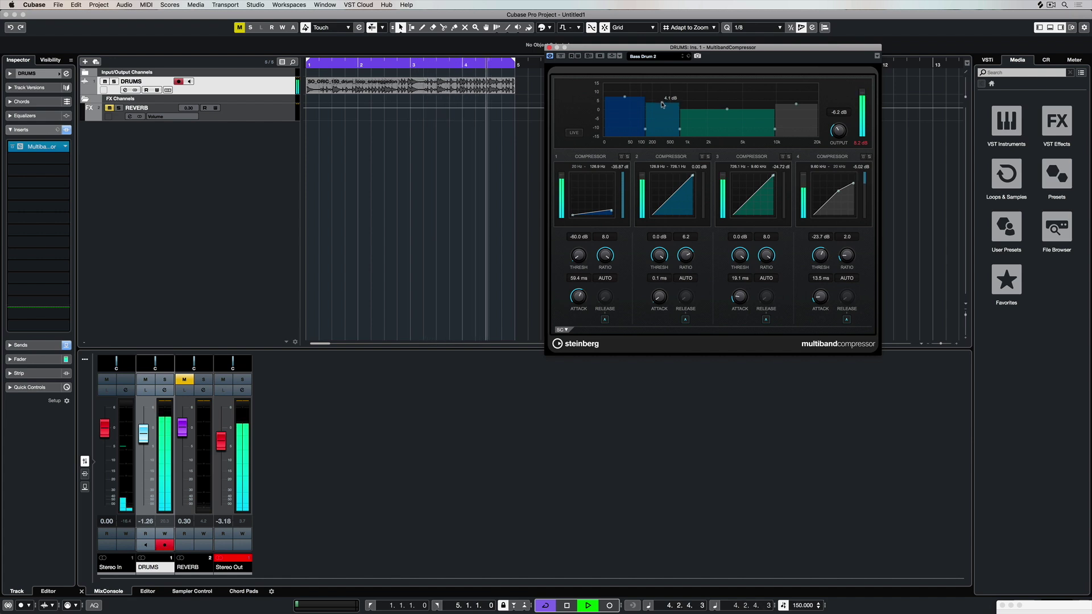
Audition the compressor presets Drums 1, Drums 2 and Drums 3, and load Drums 1
click(648, 56)
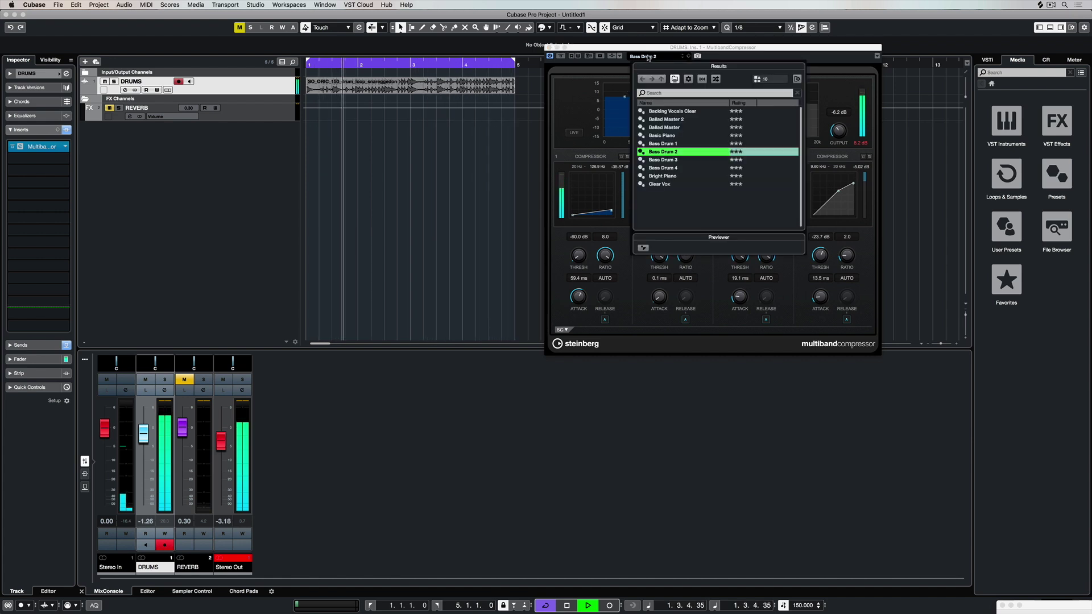
scroll(680, 160, down, 3)
click(661, 111)
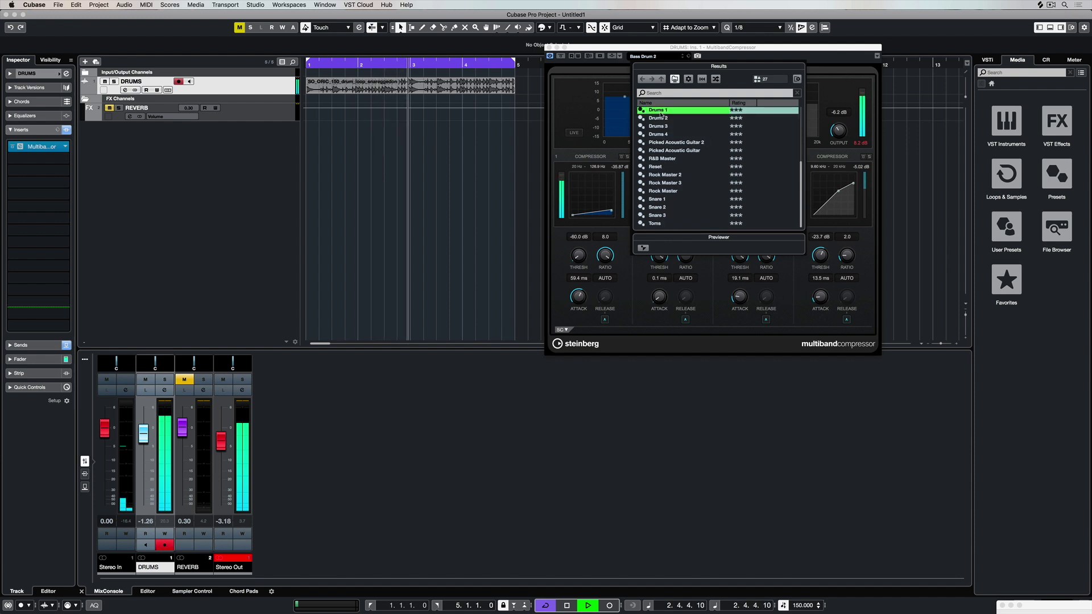
double_click(659, 110)
double_click(658, 118)
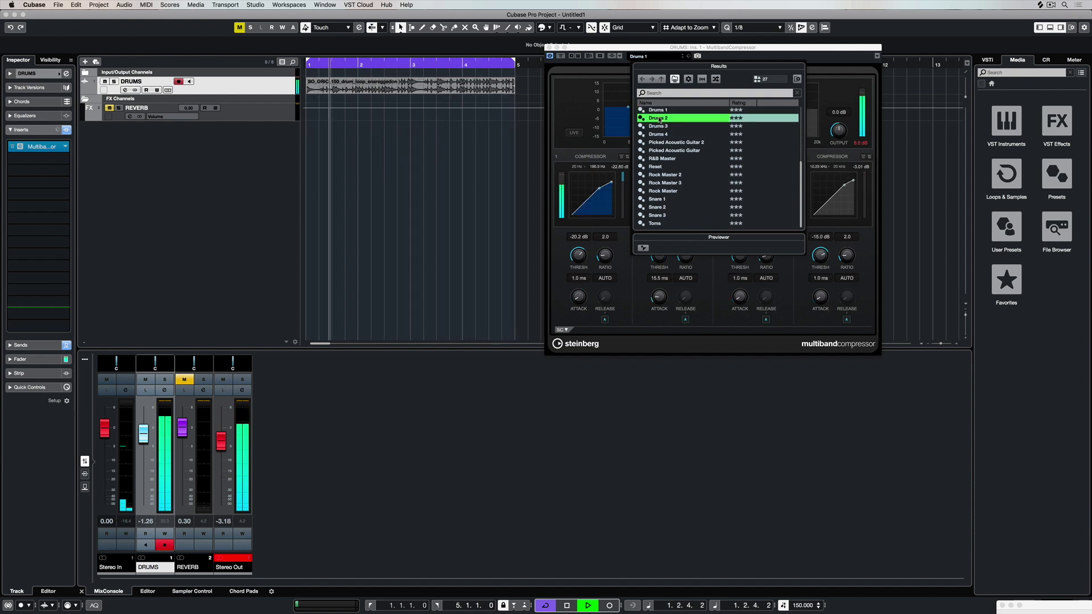
click(658, 127)
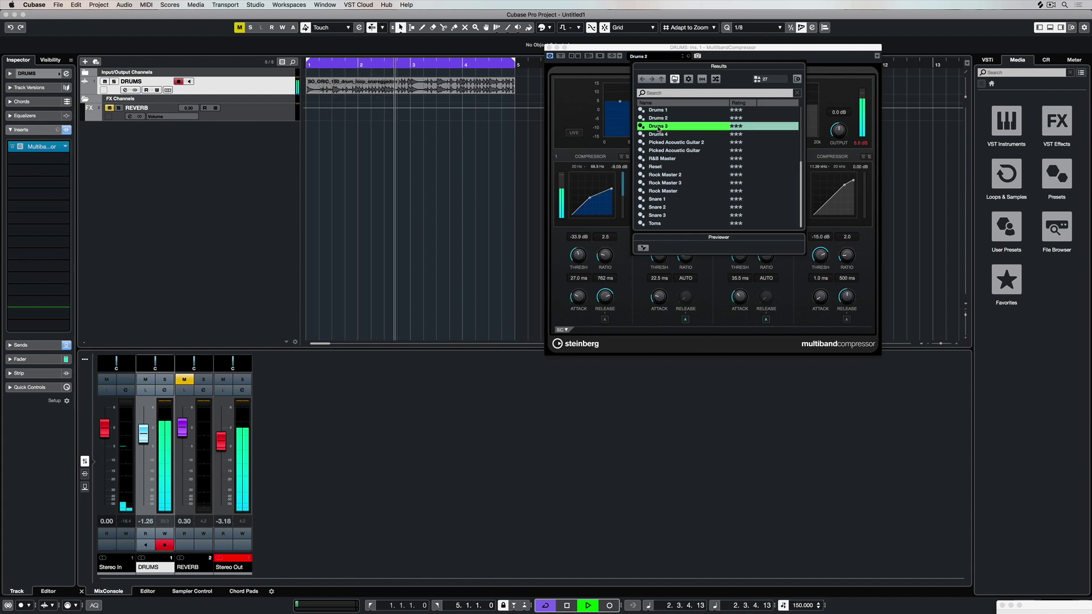
key(Return)
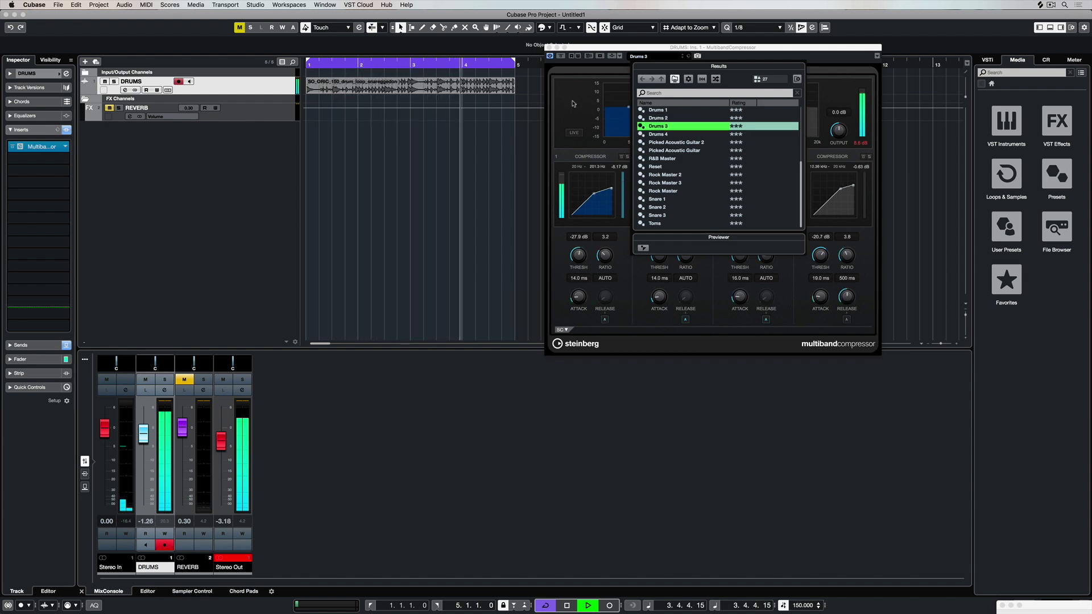
key(Up)
key(Up)
key(Return)
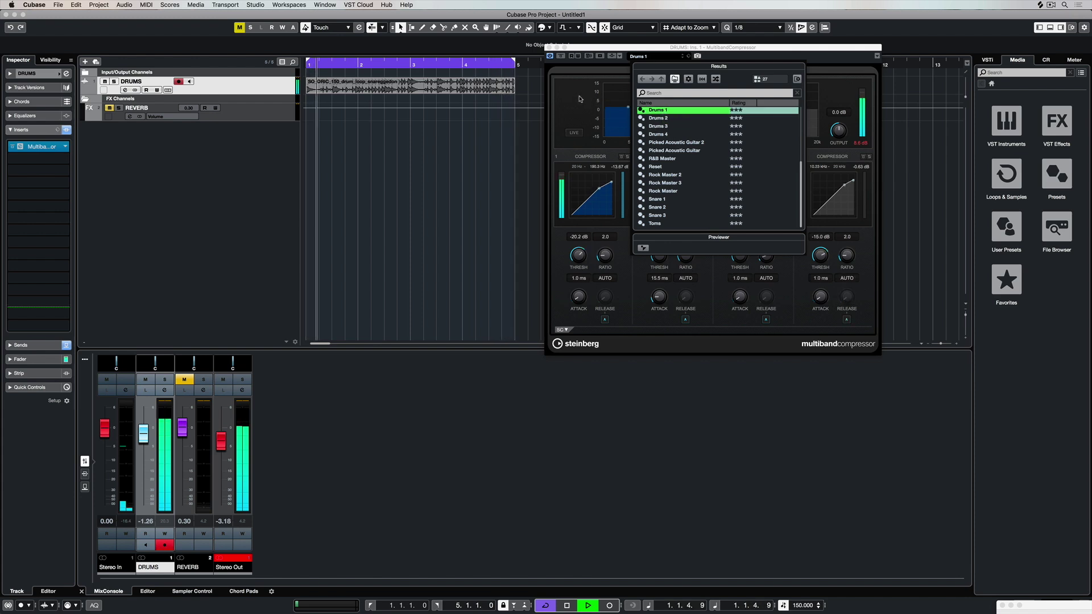
click(580, 99)
Bypass bands 2, 3 and 4 of the drums compressor so that only band 1 compresses
click(783, 157)
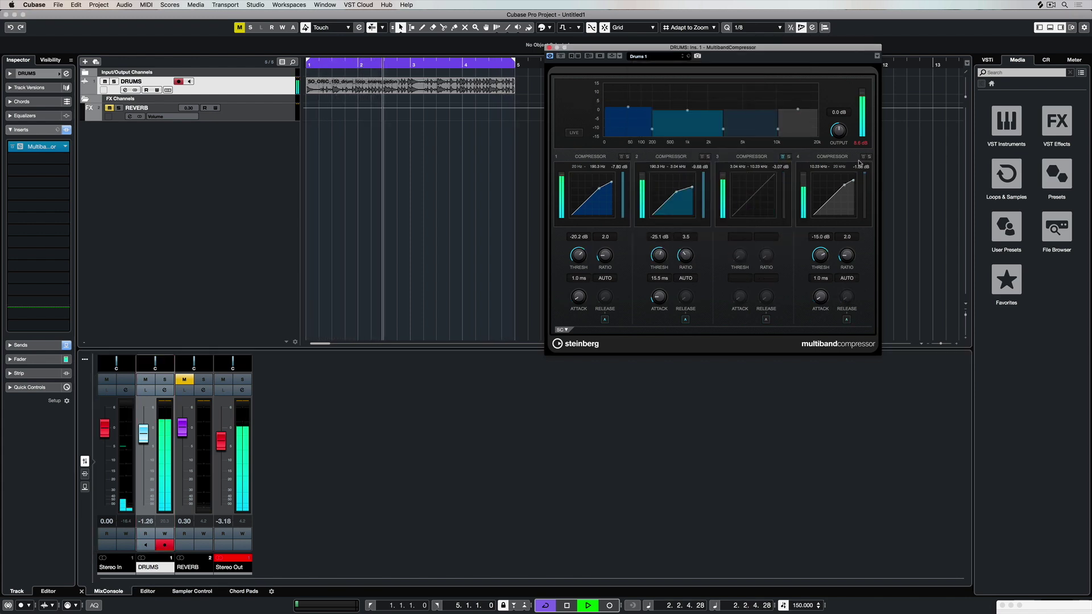
click(863, 156)
click(702, 157)
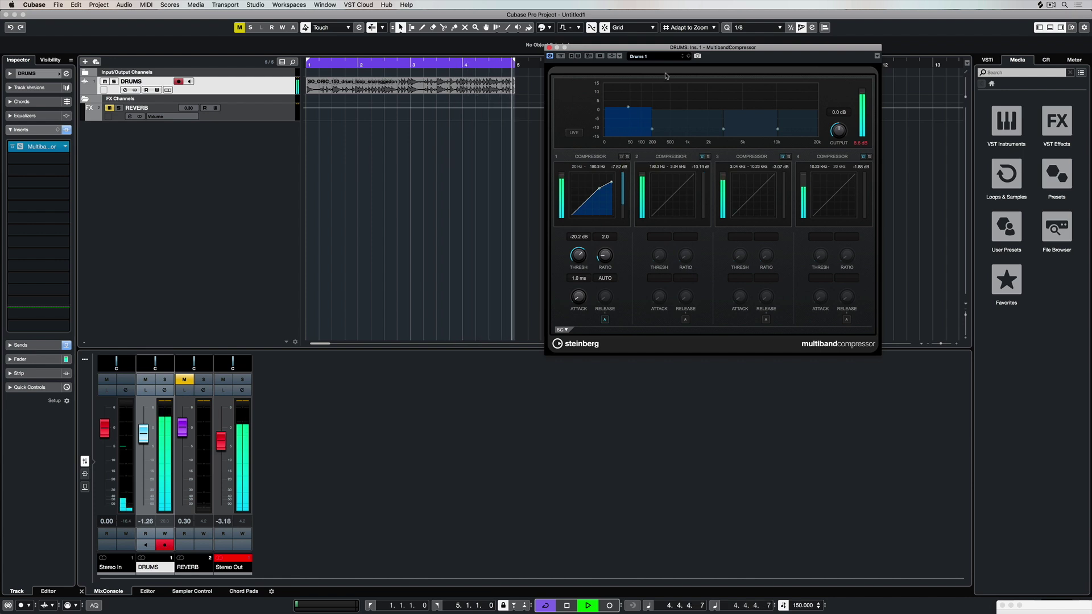
Unmute the REVERB channel and set its MultibandCompressor thresholds to -30.3 dB for band 1 and -23.9 dB for band 2
key(space)
click(113, 110)
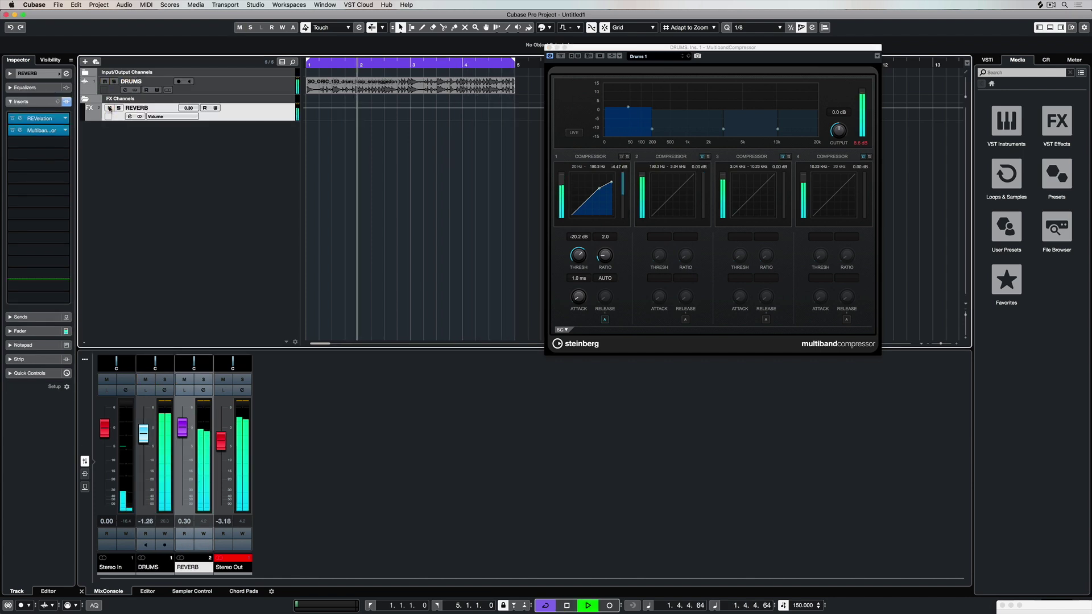
click(18, 131)
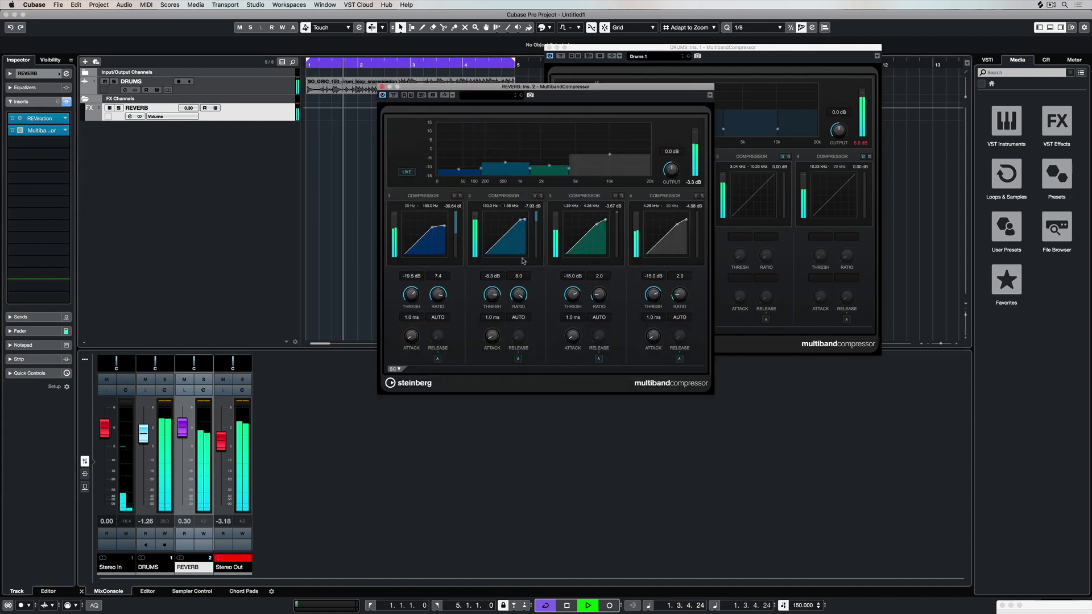
drag(492, 294, 487, 304)
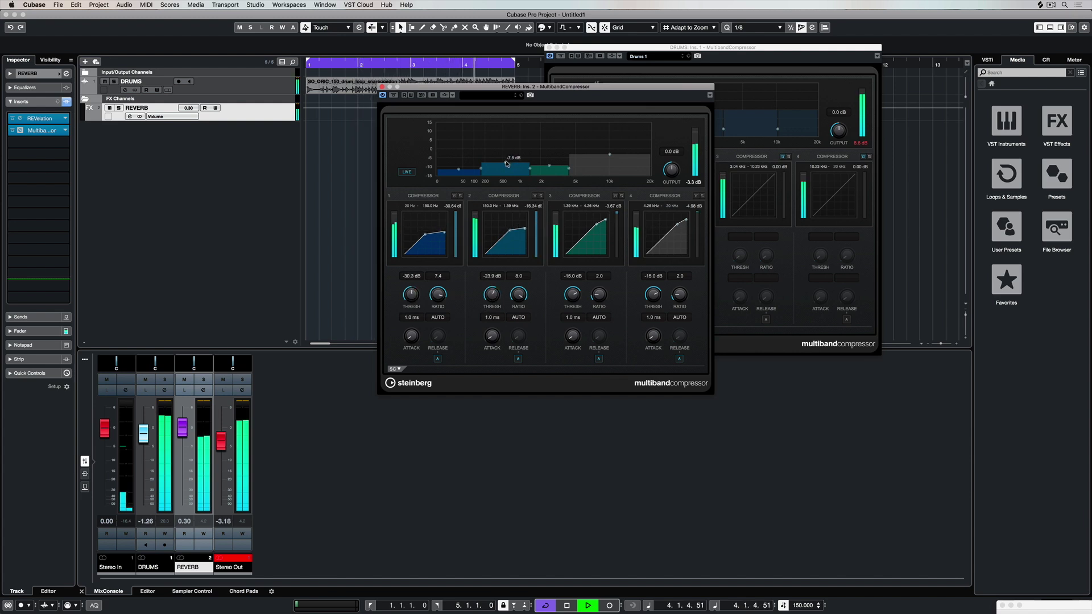
drag(666, 311, 637, 319)
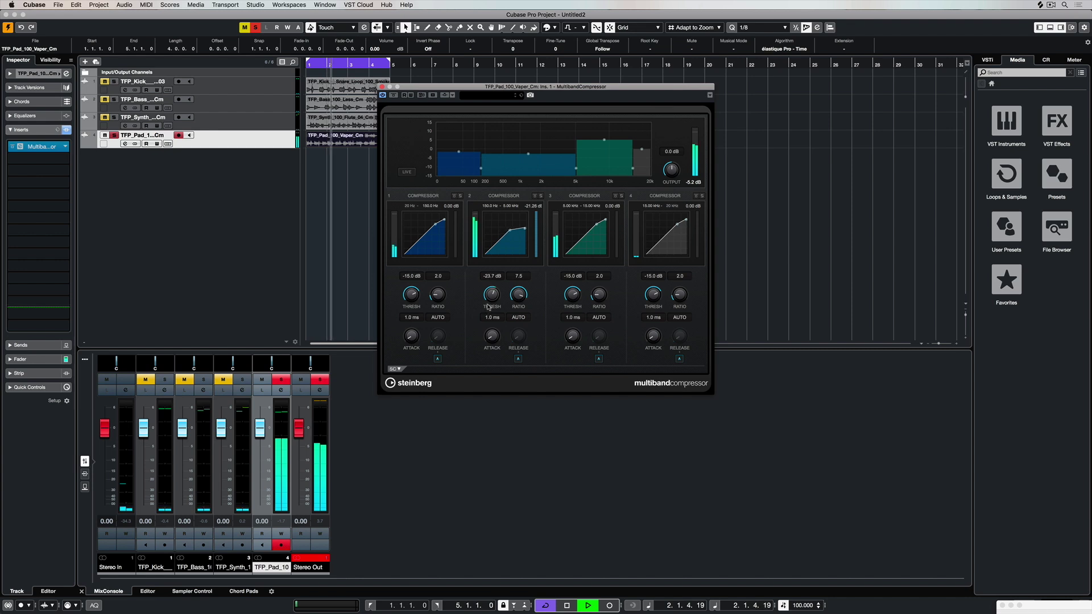
Raise the pad compressor's band 2 threshold to -18.8 dB and compare the sound with the compressor bypassed and active
drag(488, 307, 489, 301)
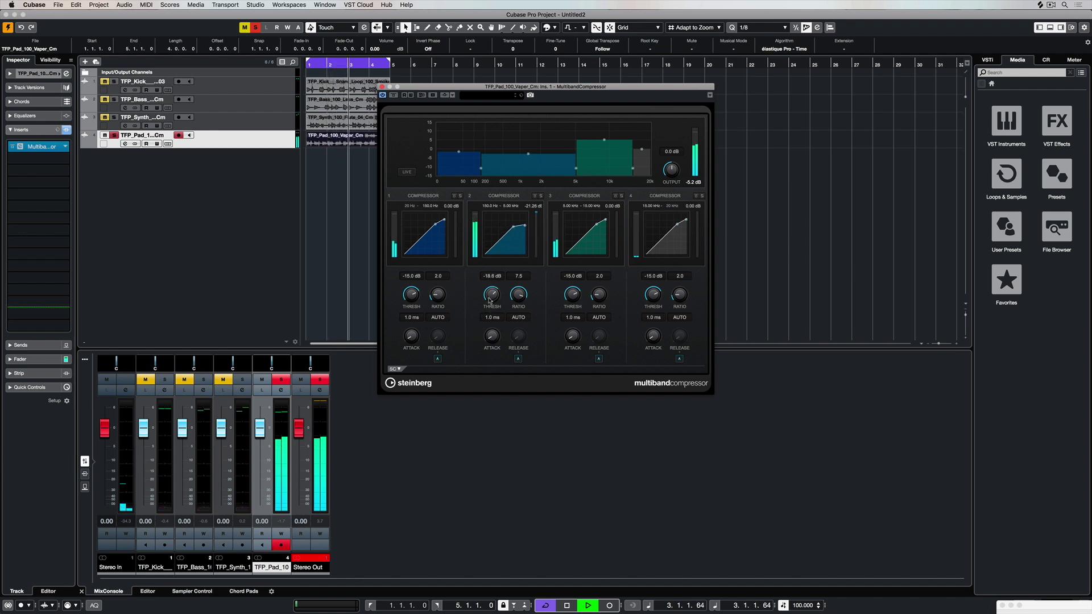
click(394, 95)
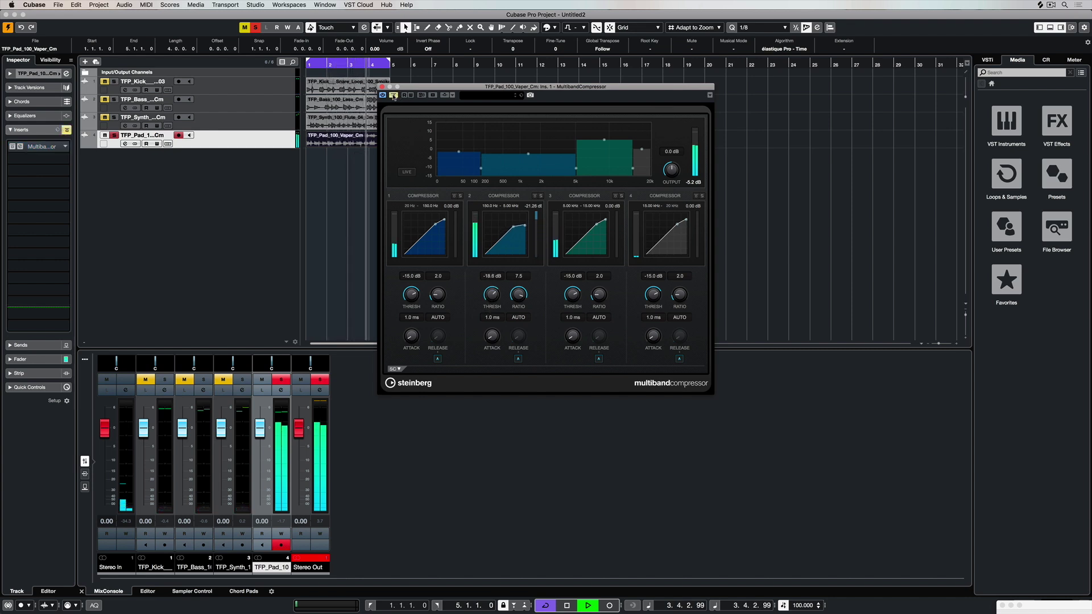
click(393, 95)
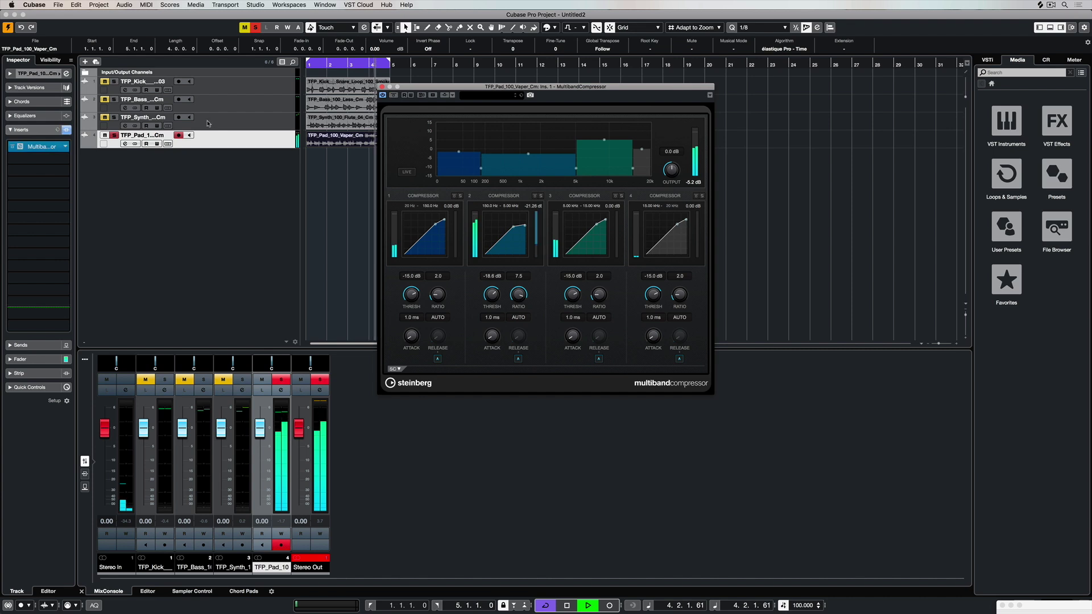
Unsolo the pad track and set its compressor thresholds to -9.0 dB for band 1 and -9.3 dB for band 2
click(114, 135)
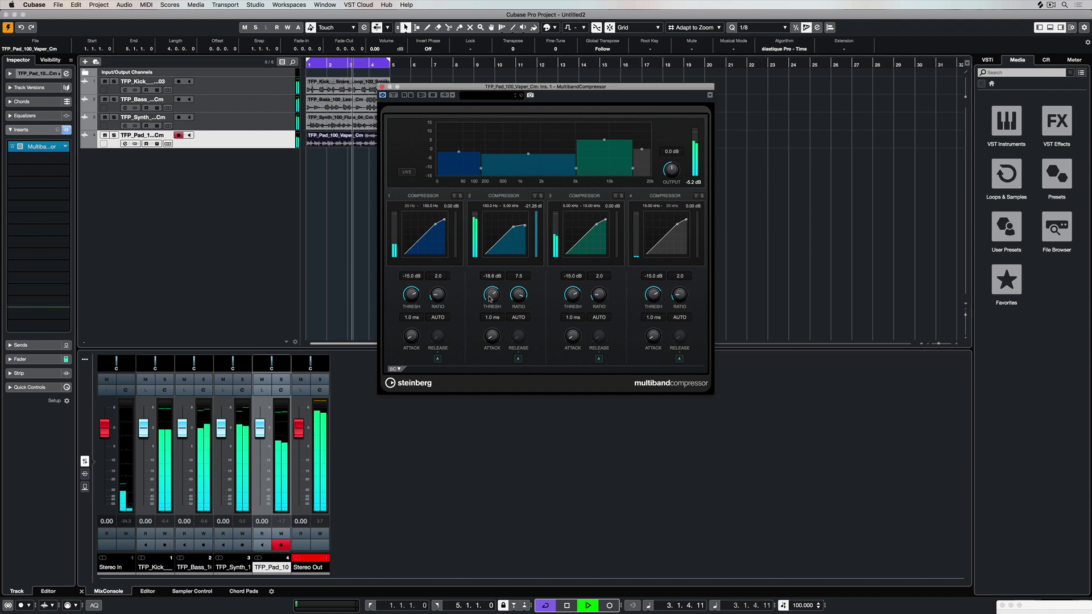
drag(490, 293, 490, 294)
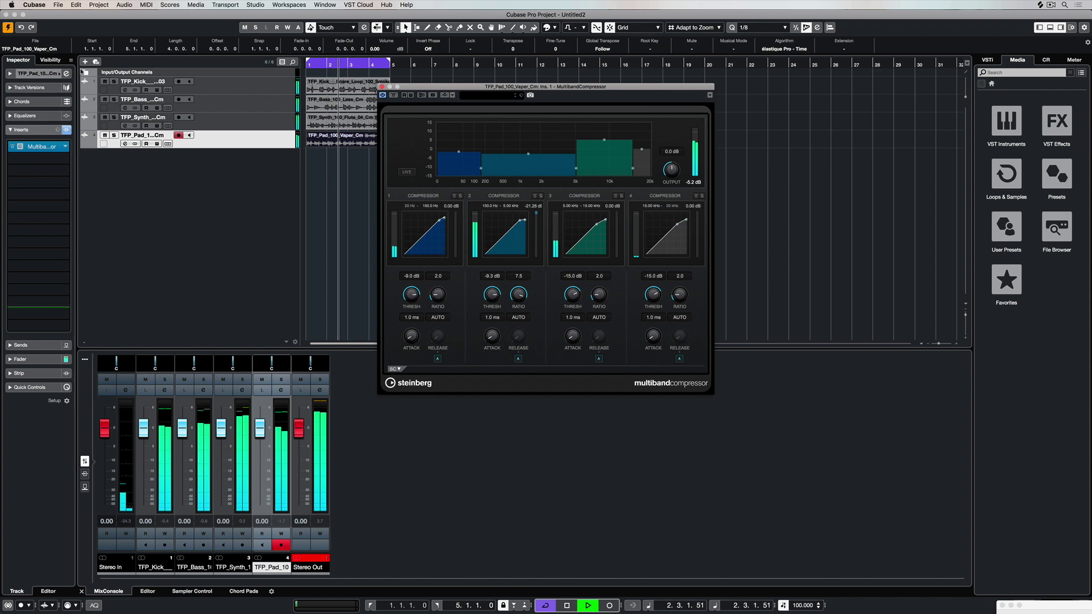
Insert a MultibandCompressor on the Stereo Out channel and close the pad track's compressor window
click(83, 71)
click(196, 88)
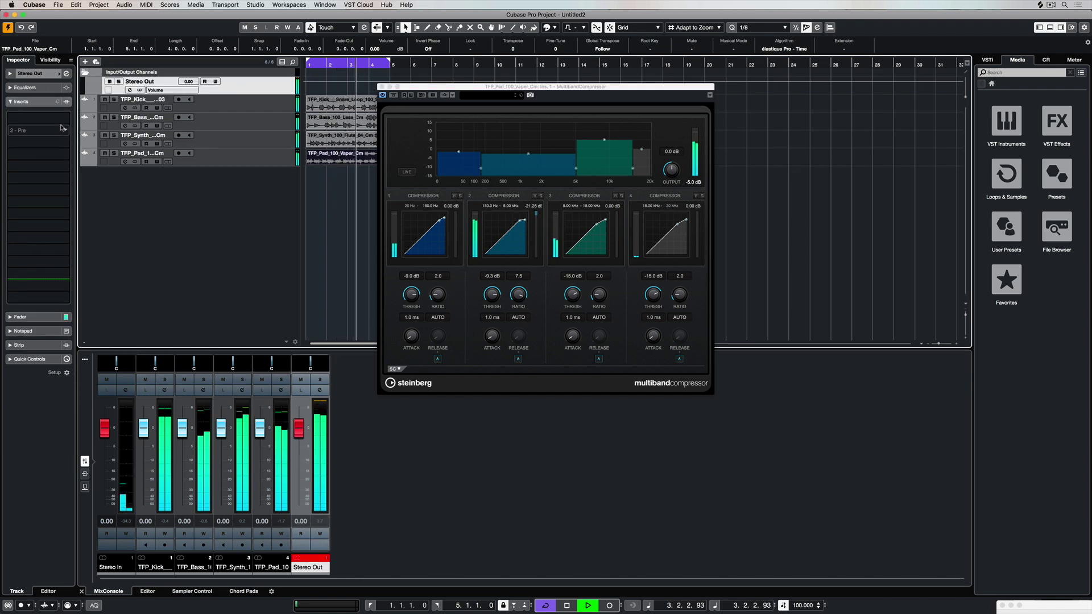
click(65, 116)
text(multi)
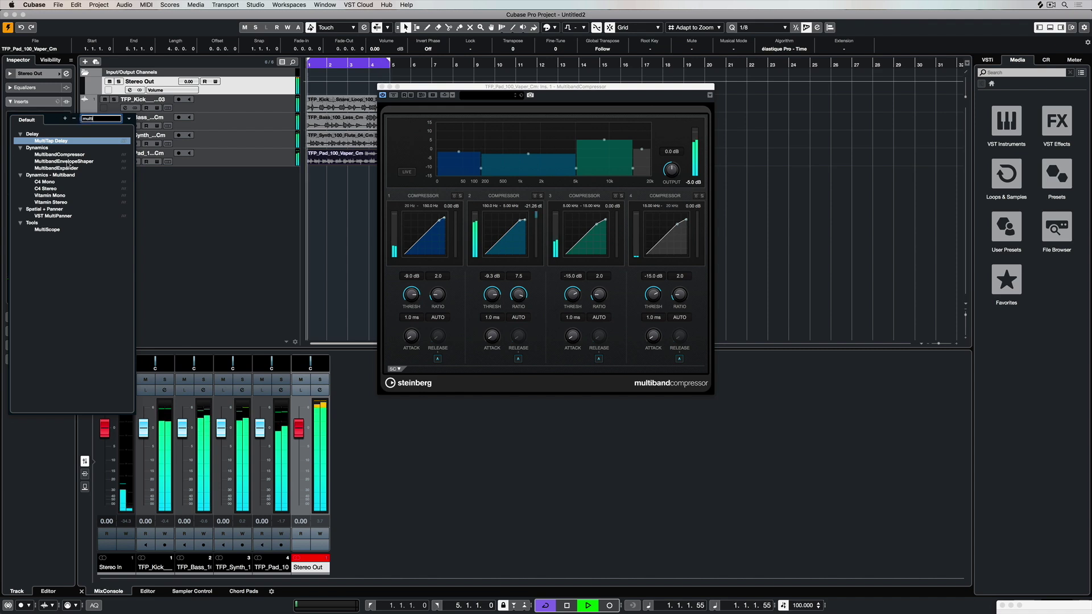
click(61, 155)
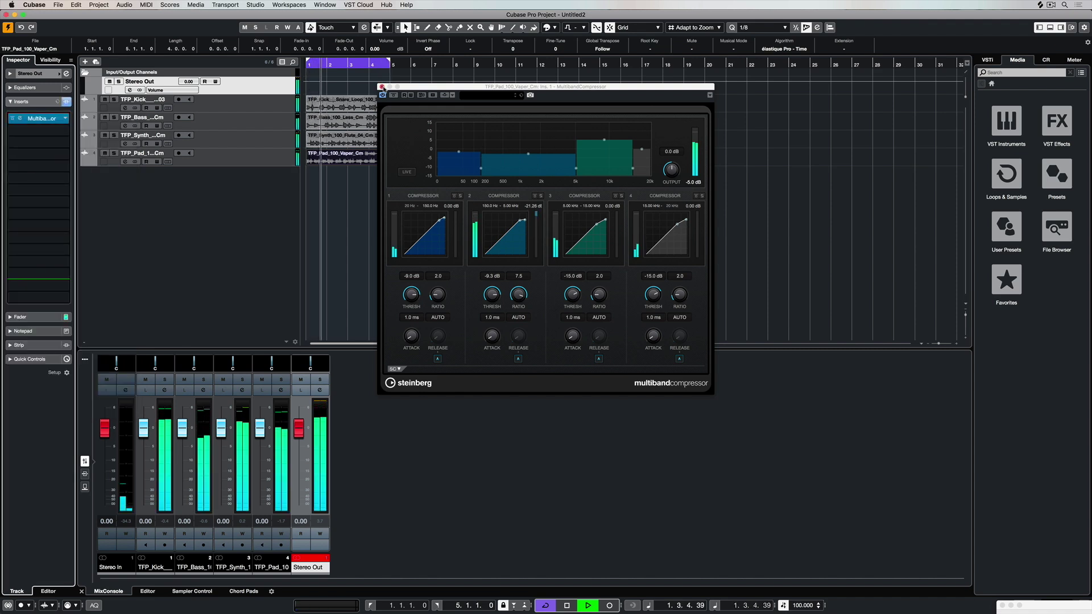
click(382, 87)
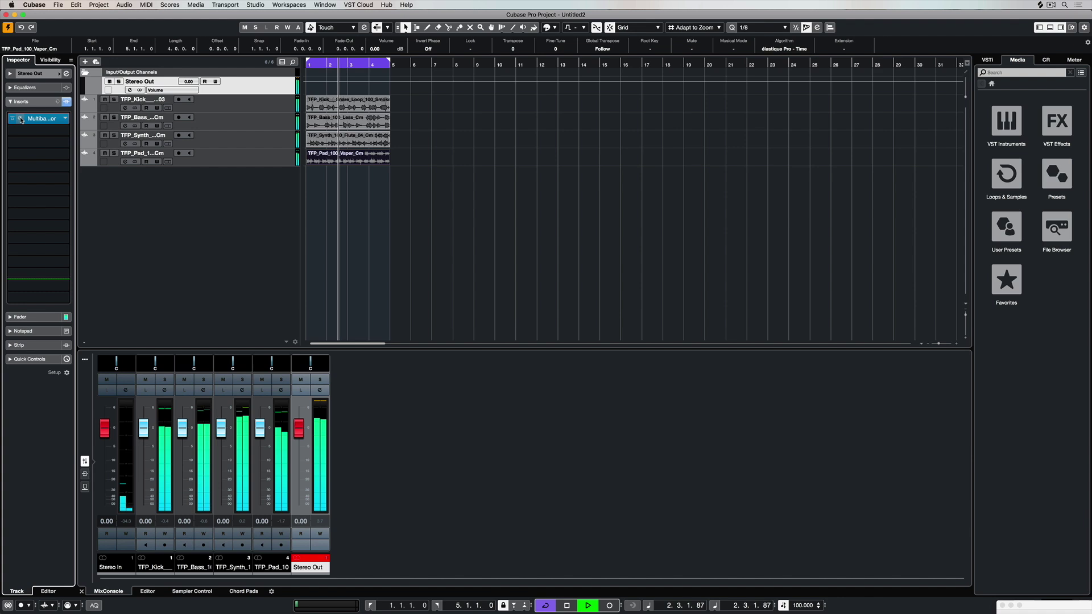
Open the Stereo Out compressor and audition the presets Rock Master 3, R&B Master, Ballad Master 2, Ballad Master and Dance Master
click(21, 118)
click(516, 97)
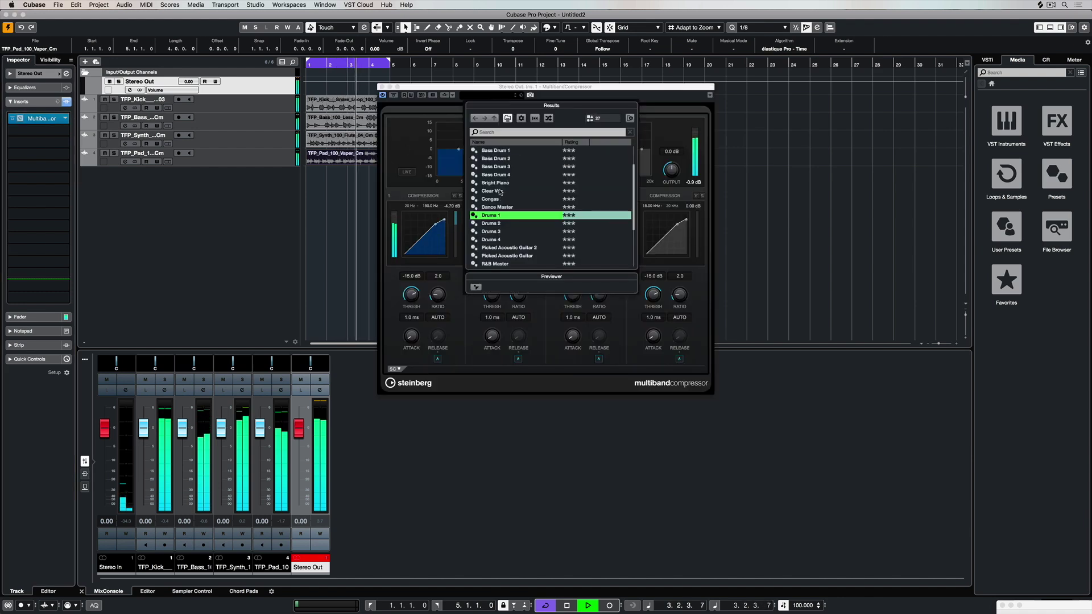
scroll(518, 239, down, 3)
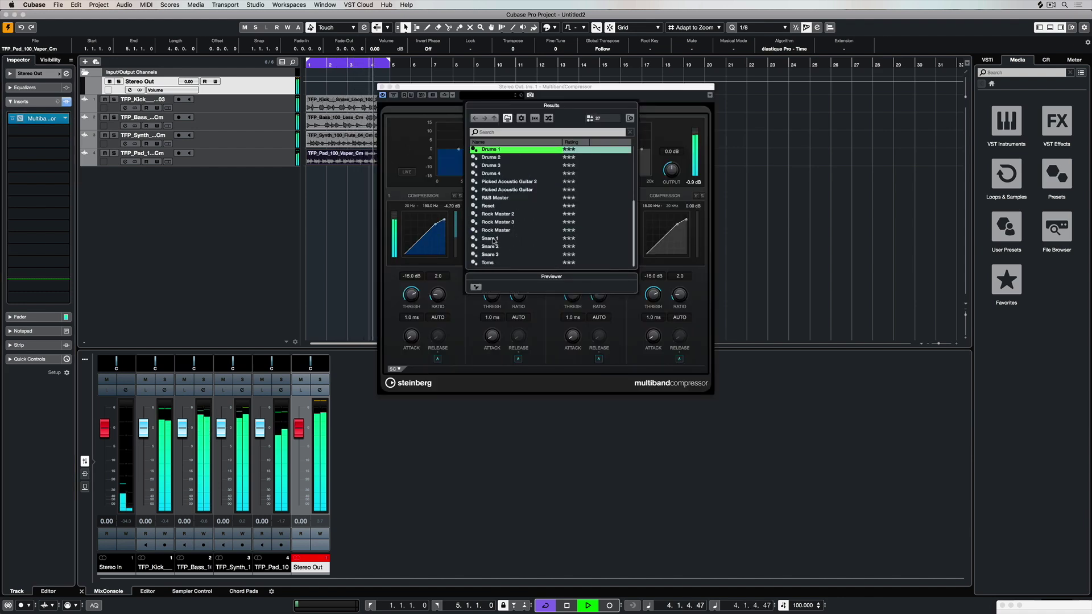
click(498, 221)
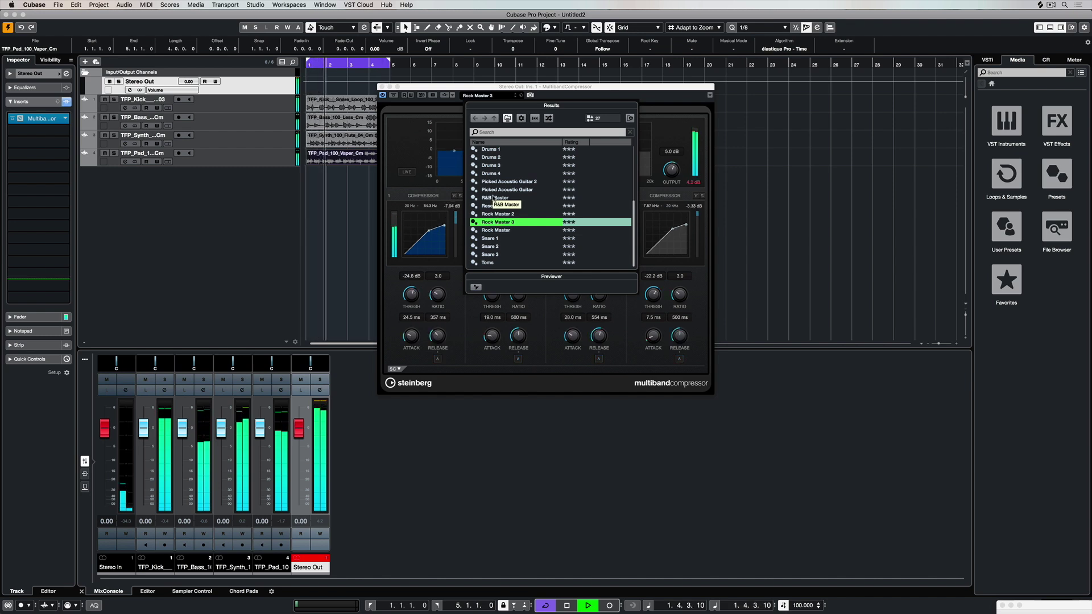
click(493, 198)
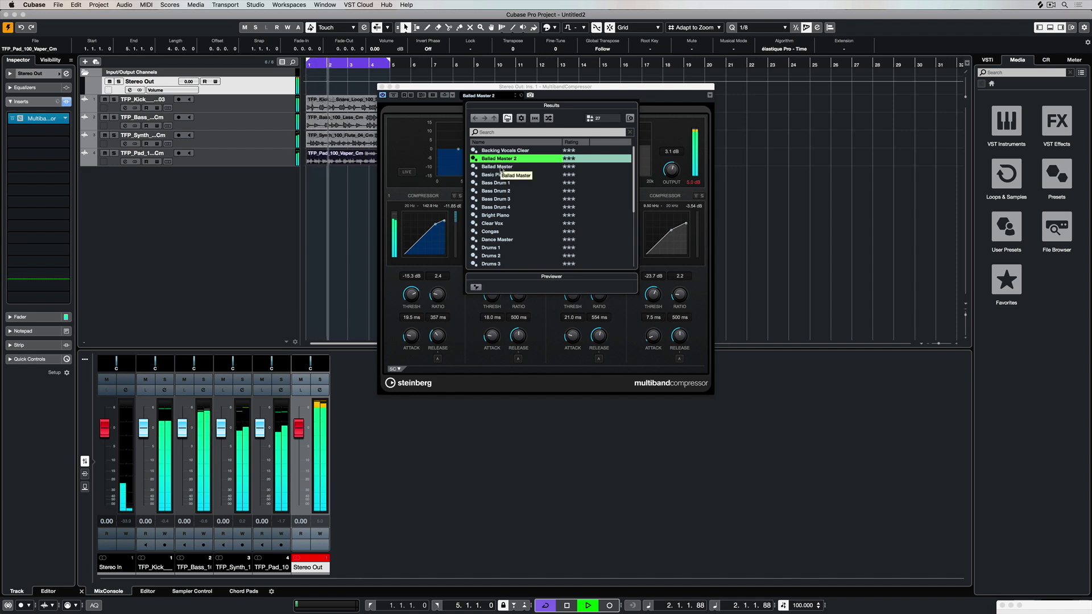
click(501, 167)
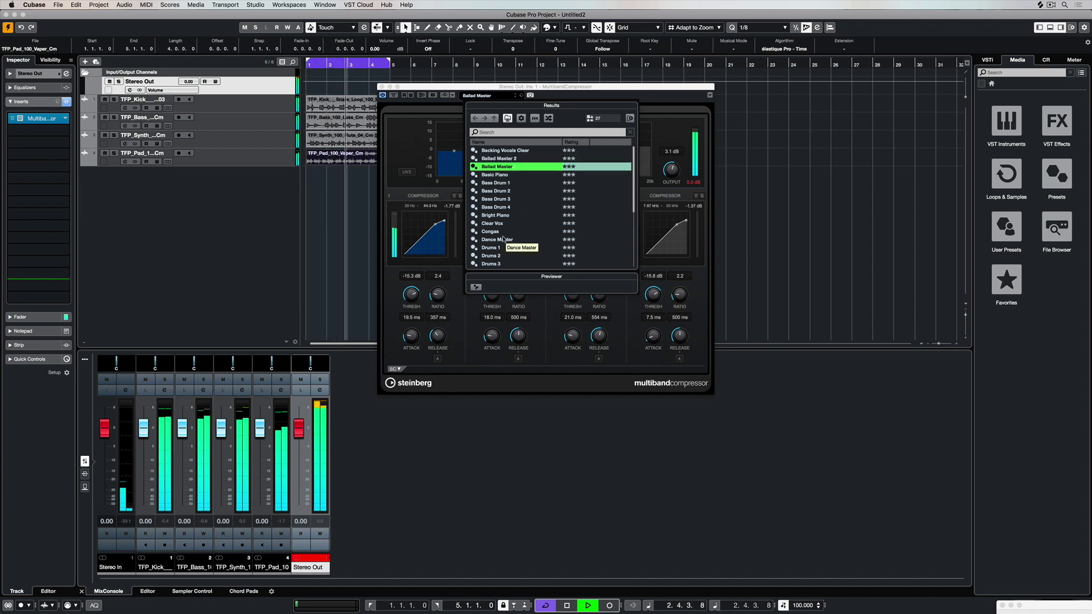
click(503, 239)
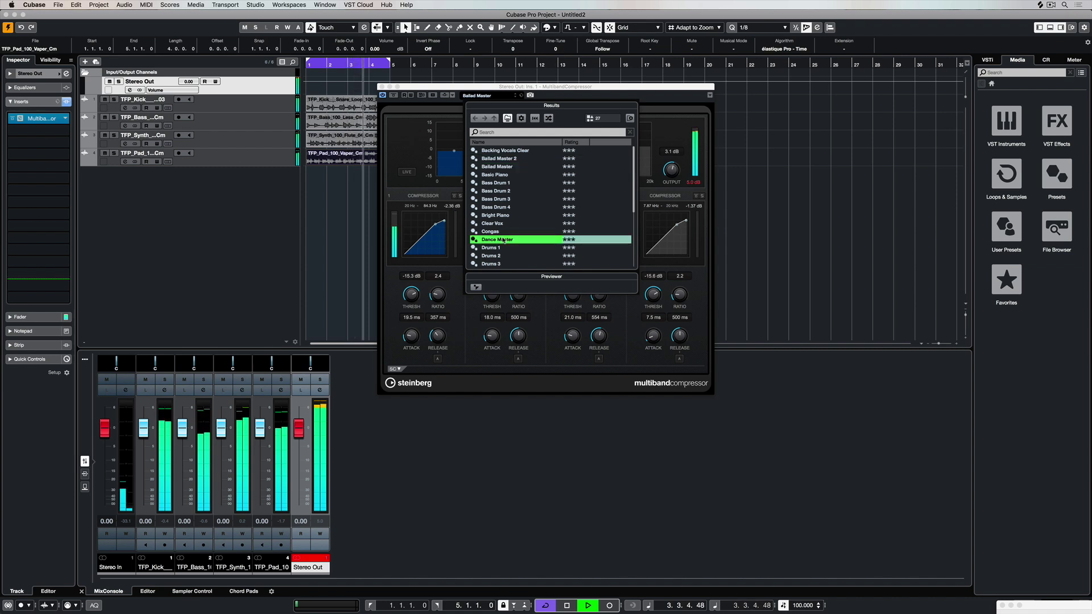